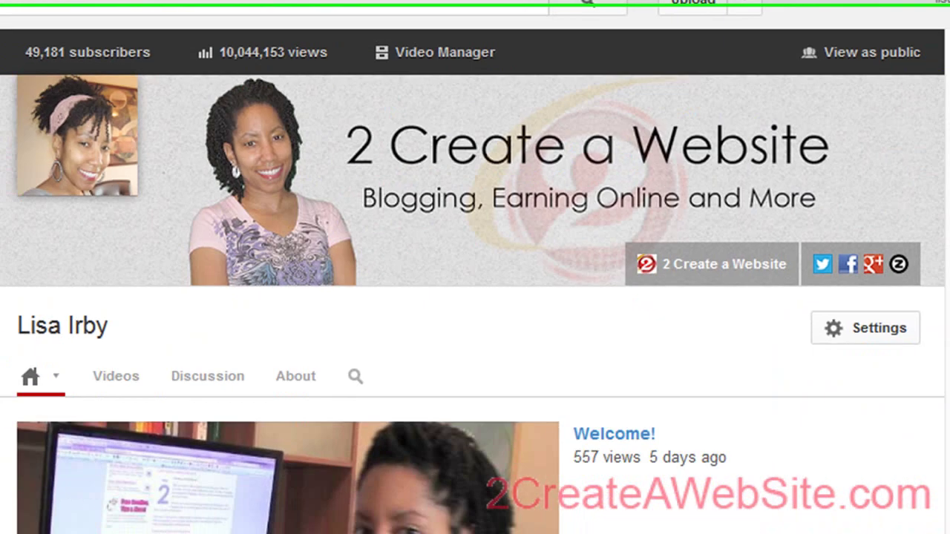
View the channel page as the public sees it and pause the Welcome! trailer
scroll(572, 187, "down", 10)
scroll(586, 208, "down", 6)
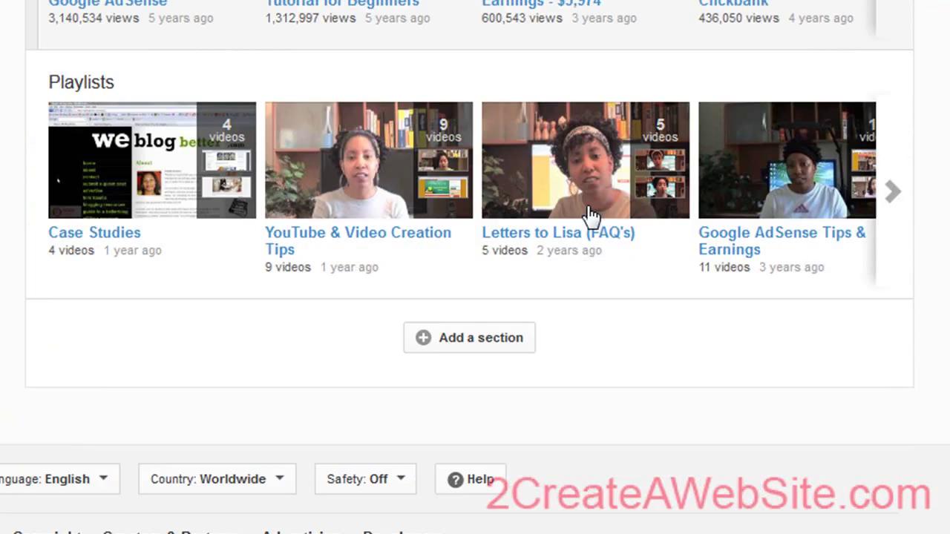
scroll(588, 207, "up", 15)
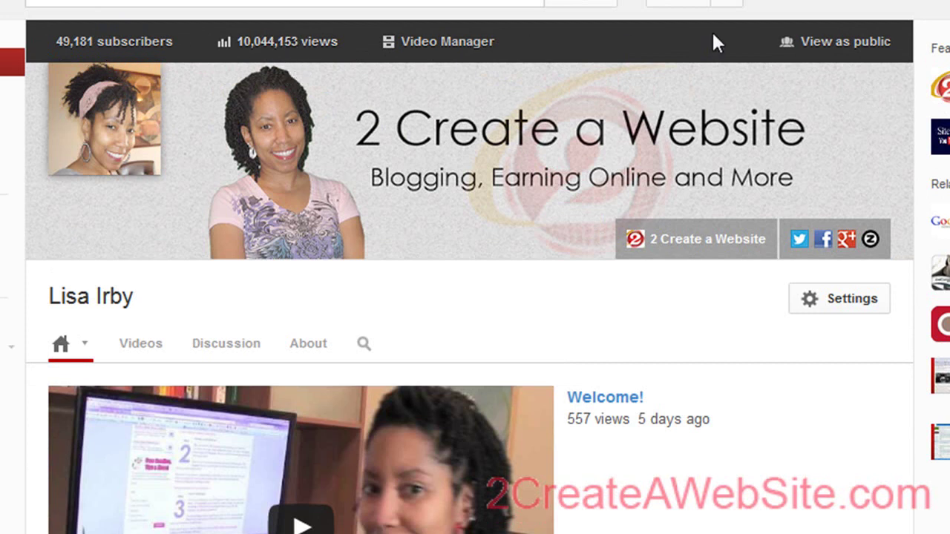
left_click(859, 45)
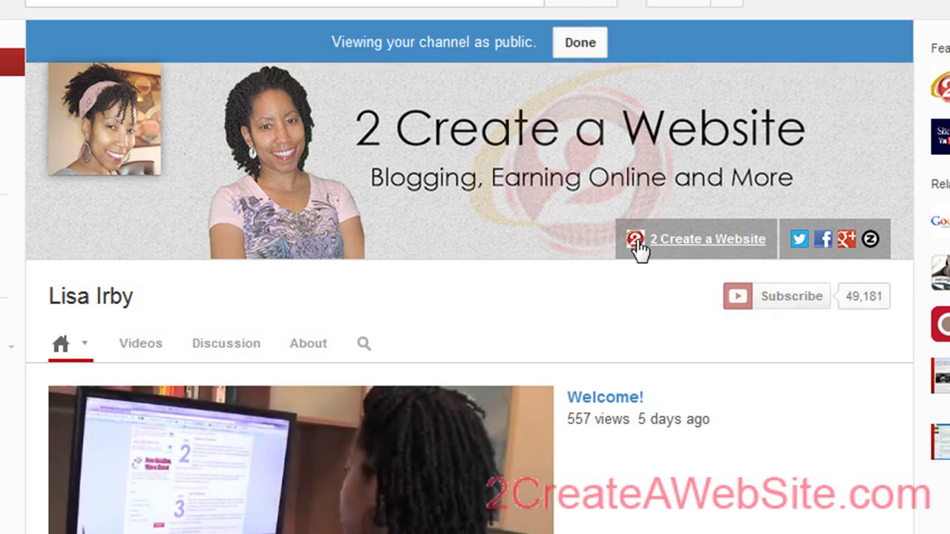
scroll(854, 198, "down", 3)
scroll(218, 263, "down", 6)
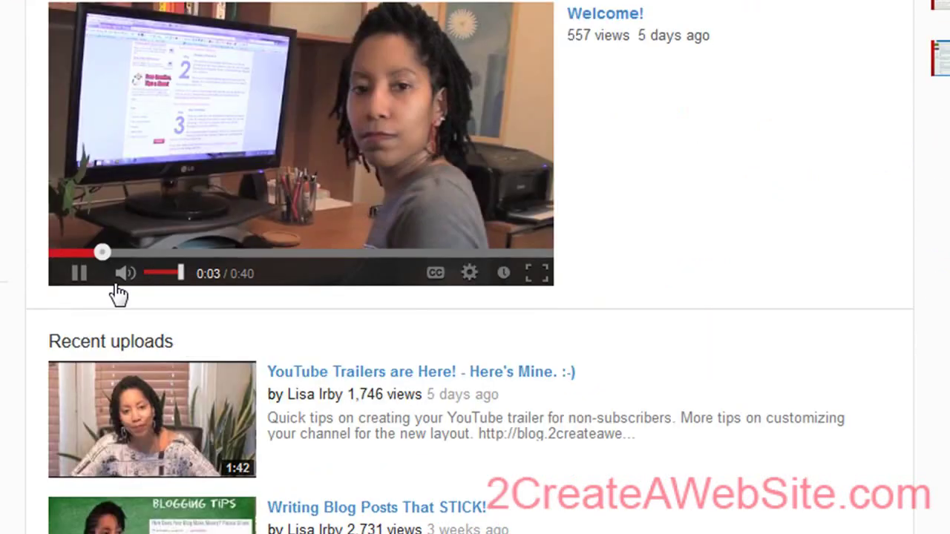
left_click(80, 272)
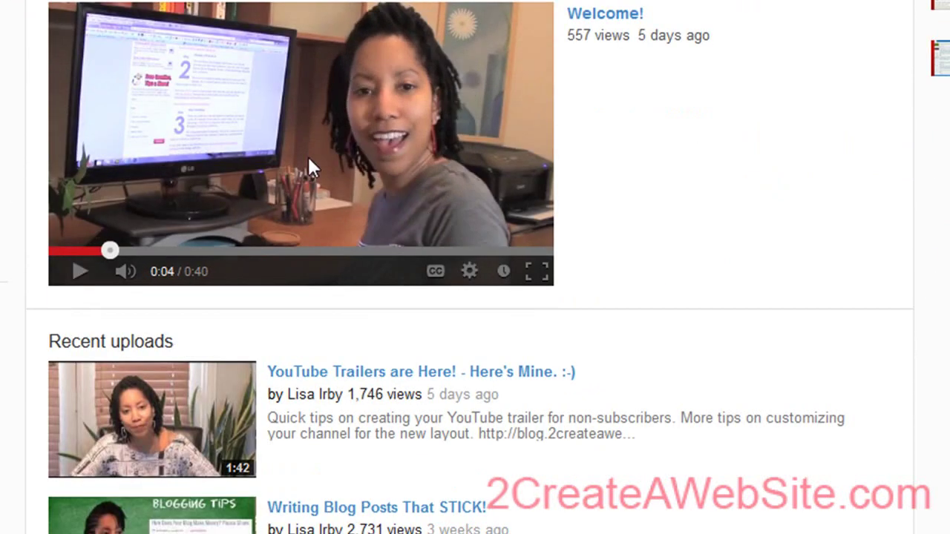
Pause the restarted Welcome! trailer and leave the public view of the channel
scroll(523, 215, "up", 3)
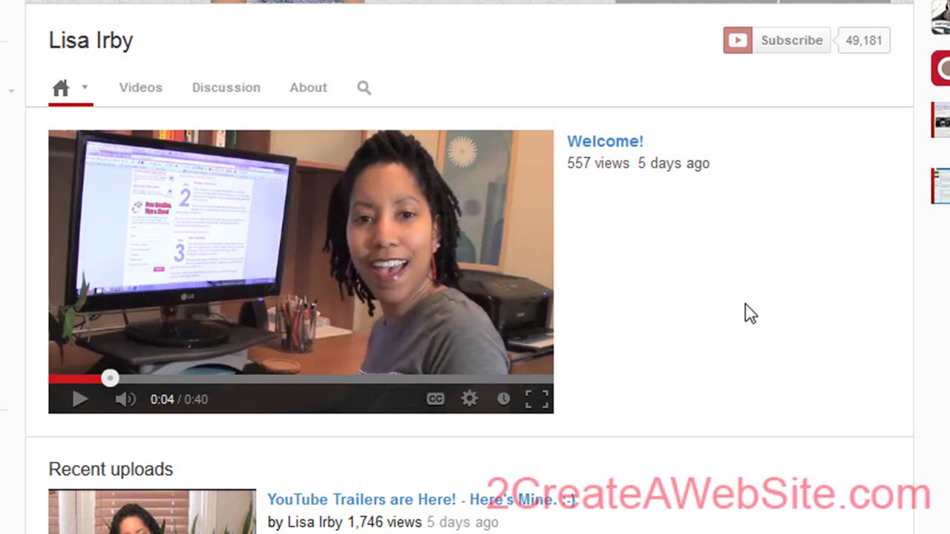
scroll(749, 313, "up", 3)
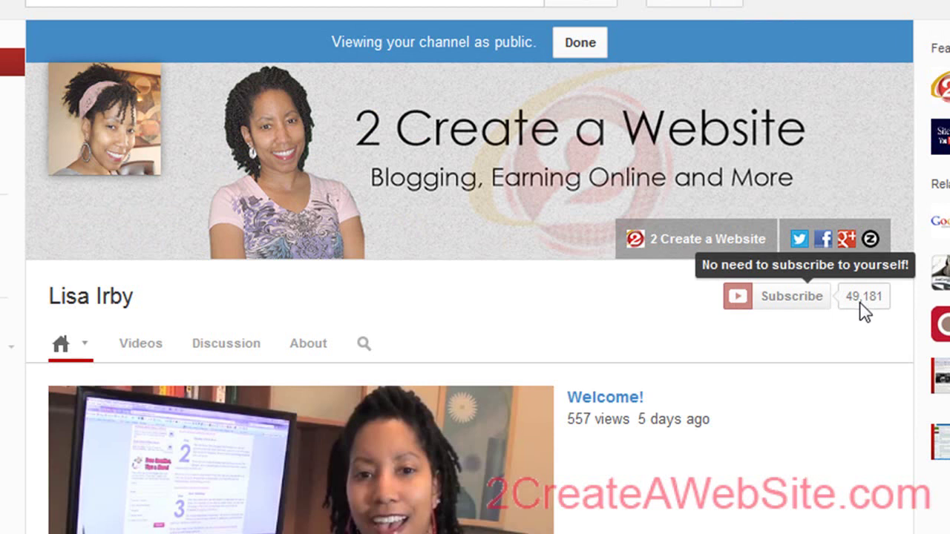
left_click(295, 348)
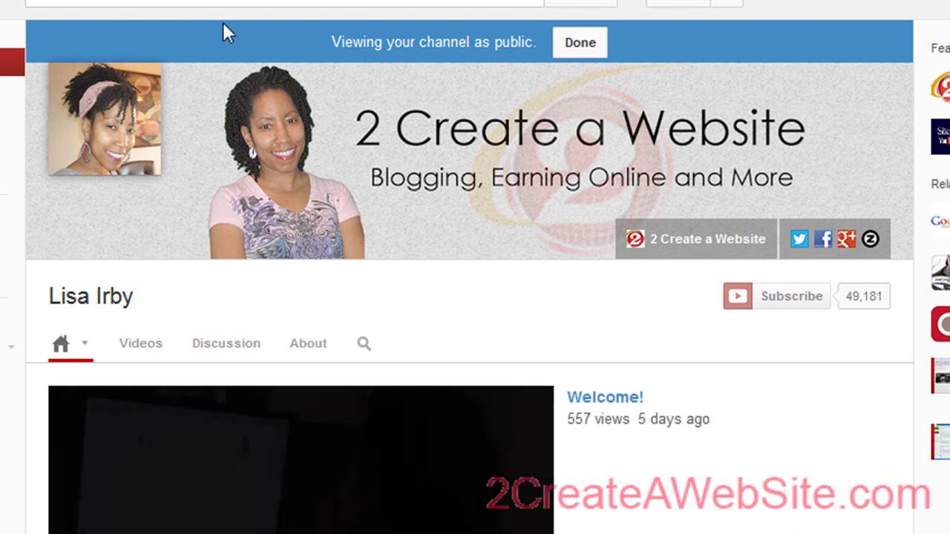
scroll(320, 307, "down", 3)
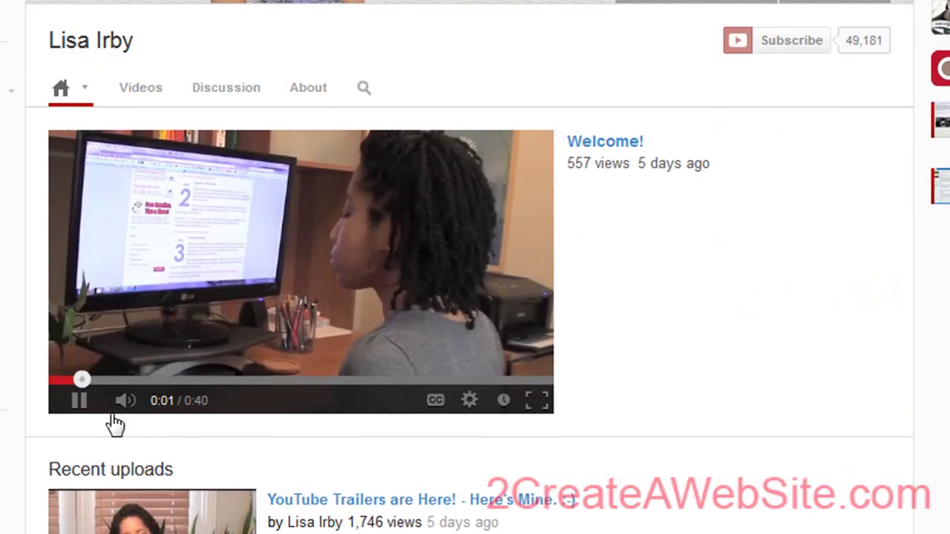
left_click(79, 400)
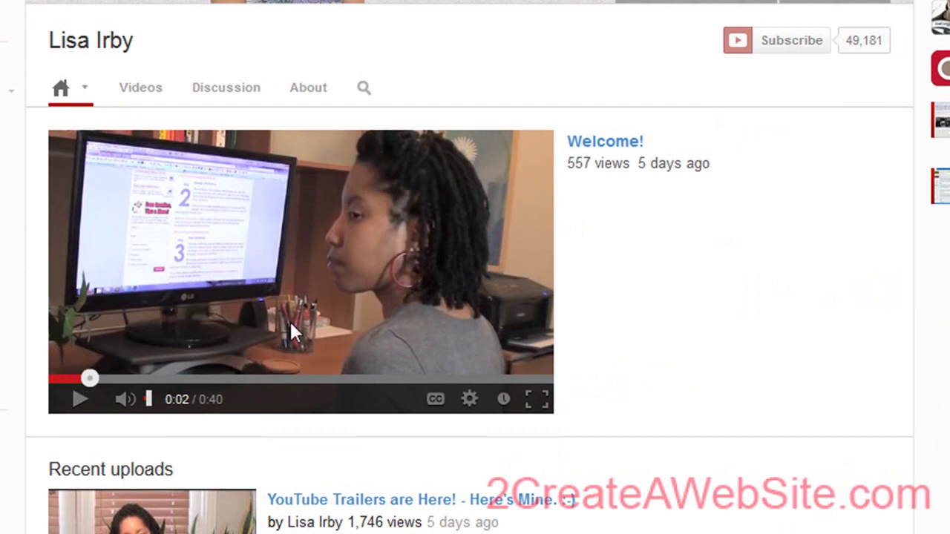
scroll(705, 379, "up", 3)
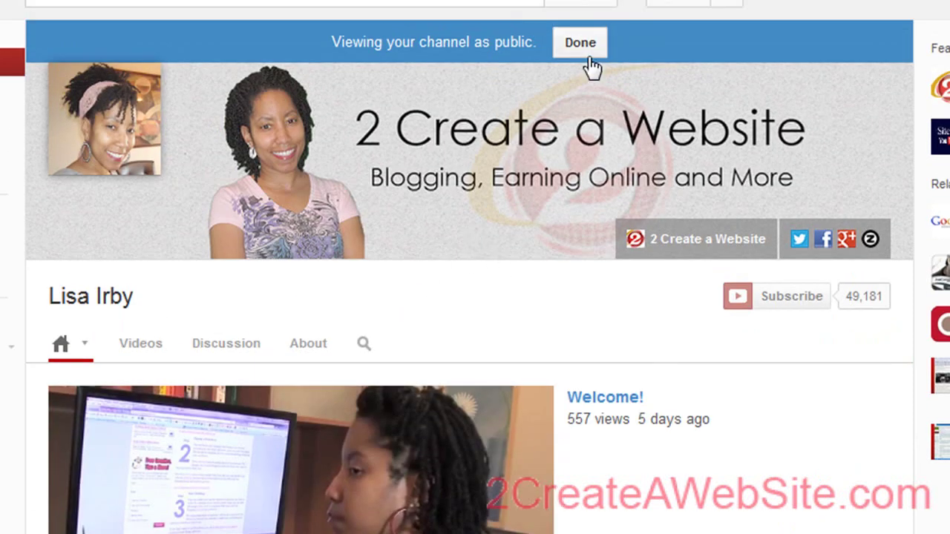
left_click(582, 45)
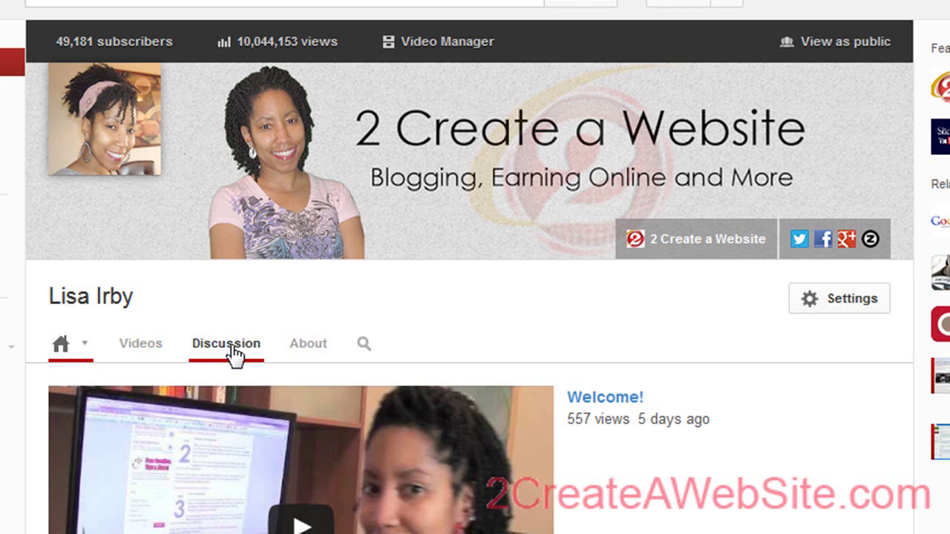
Look through the activity posts in the channel's Feed view and return to the Browse view
left_click(305, 339)
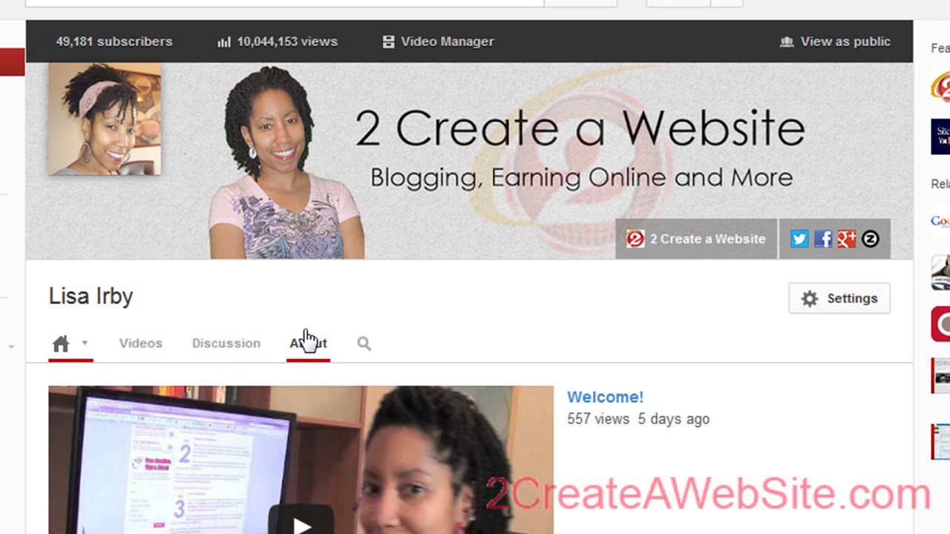
left_click(85, 346)
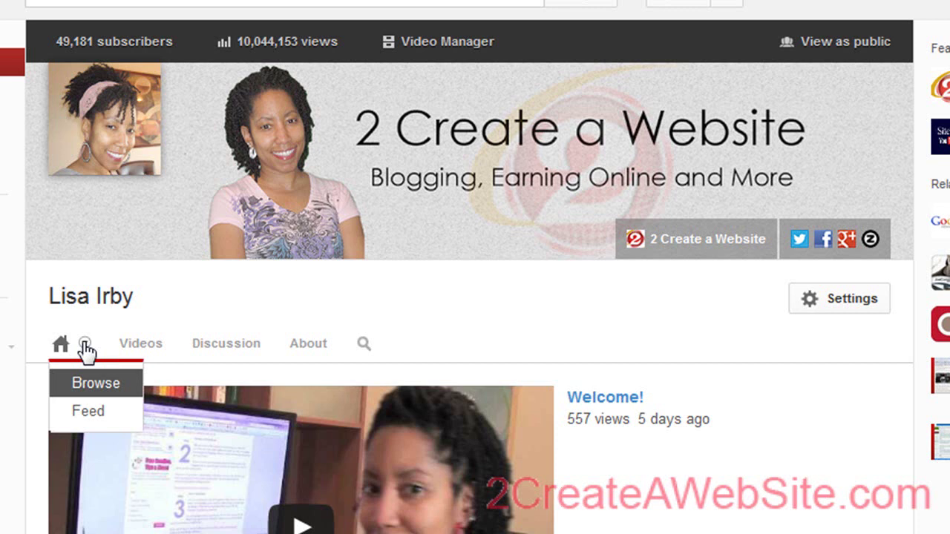
left_click(91, 412)
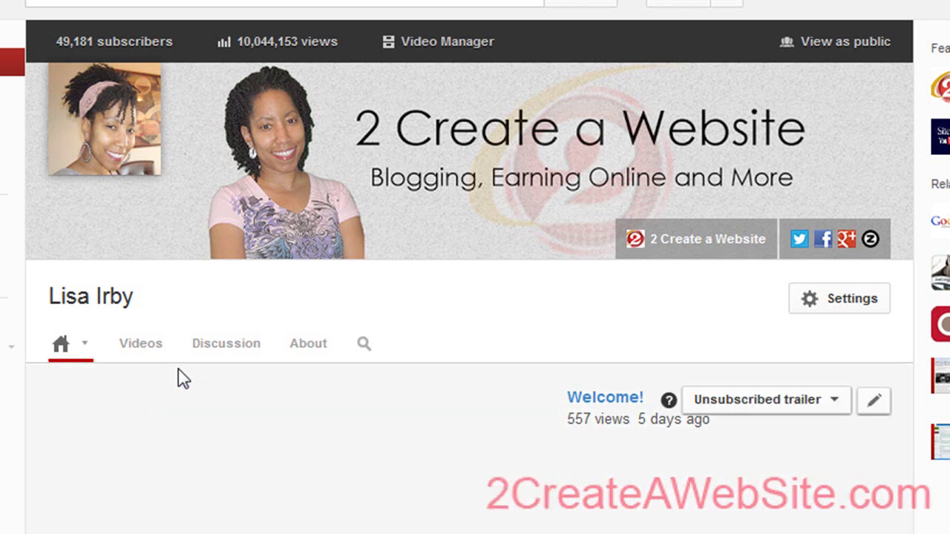
scroll(184, 378, "down", 2)
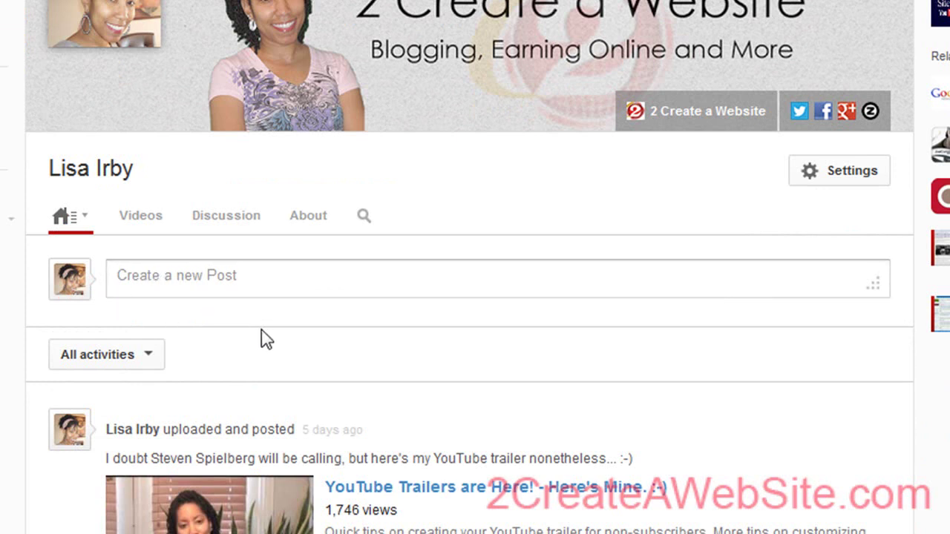
scroll(303, 510, "down", 3)
scroll(303, 480, "up", 4)
scroll(282, 453, "down", 2)
left_click(81, 219)
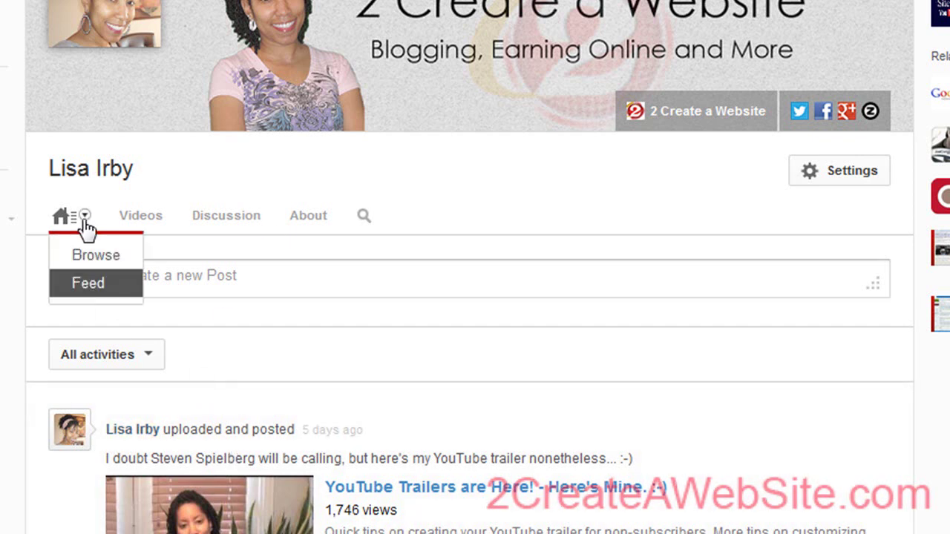
left_click(83, 253)
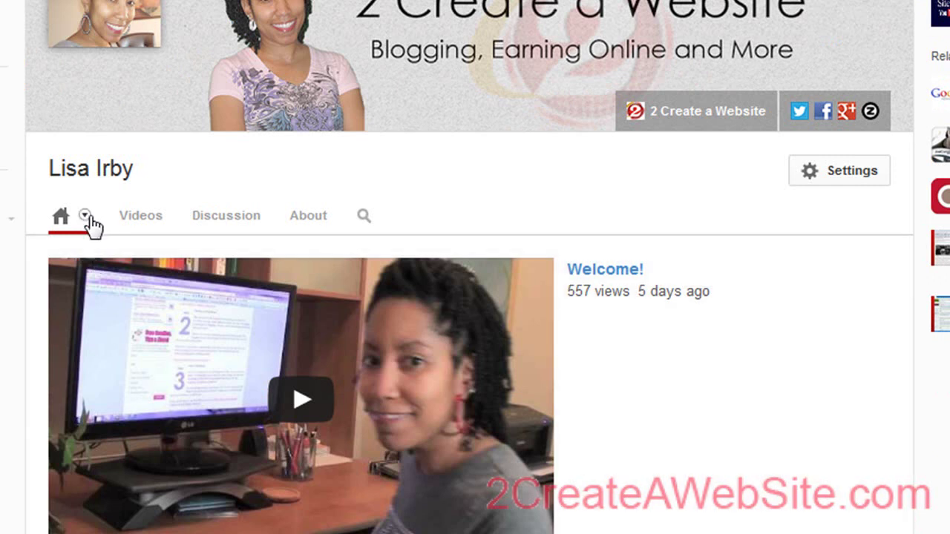
Open the channel page settings and review the Browse view and Discussion display options
mouse_move(722, 279)
left_click(833, 186)
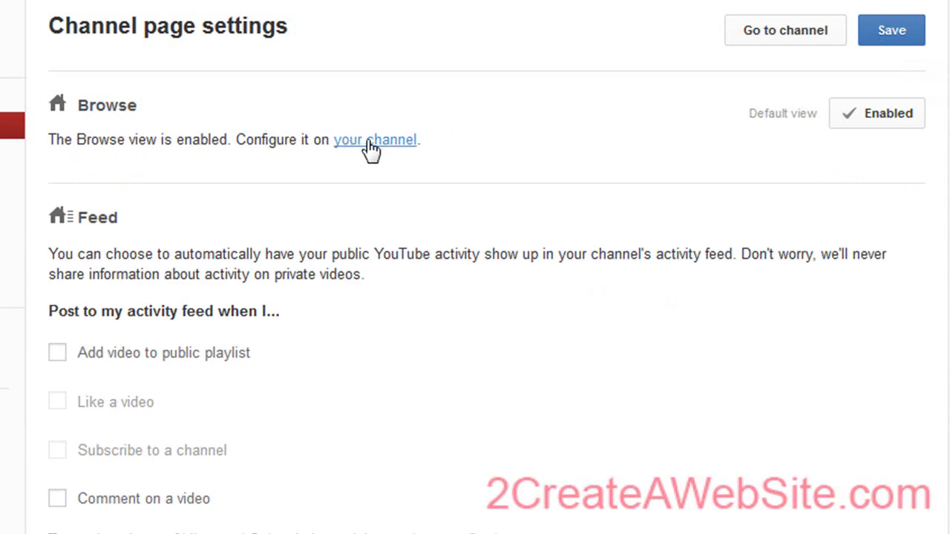
left_click(878, 115)
scroll(193, 278, "down", 4)
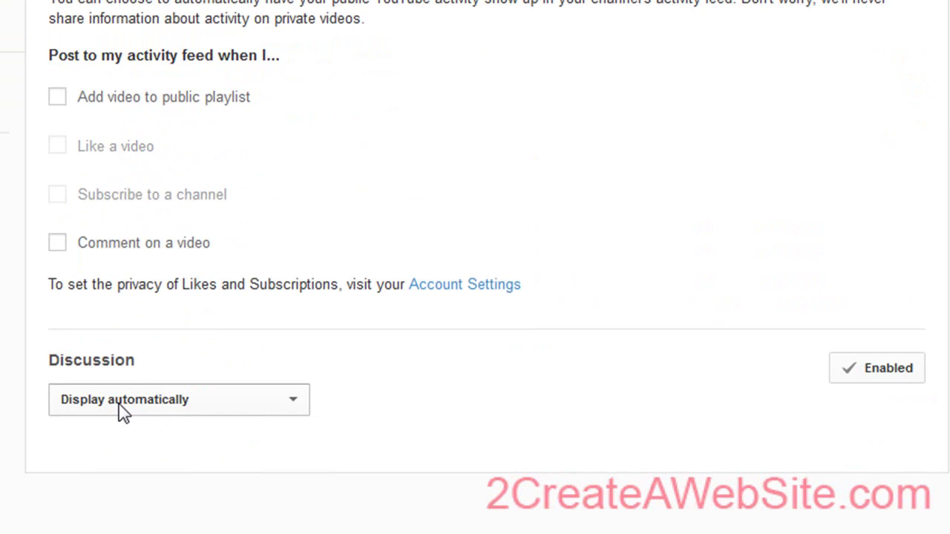
left_click(158, 404)
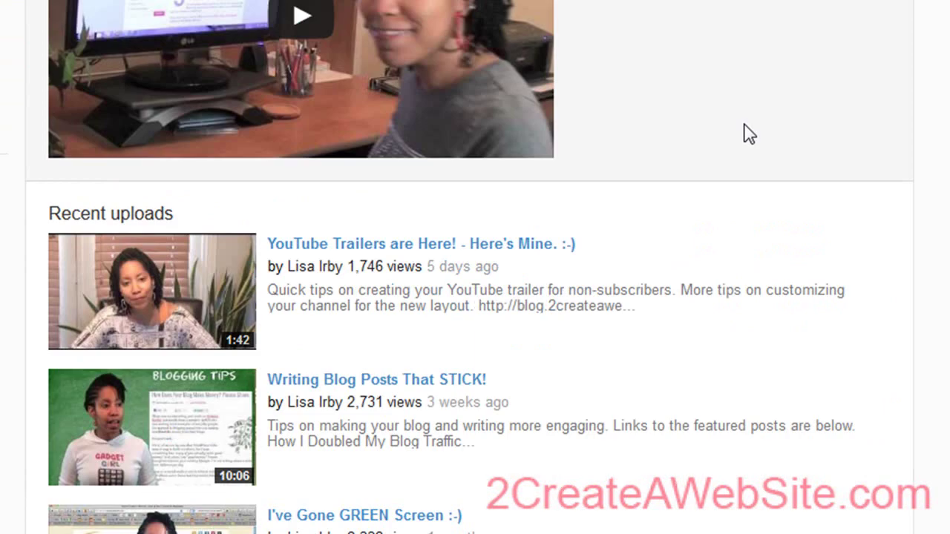
Switch the channel preview to Subscriber view and review its What to watch next and Recent activity sections
scroll(744, 134, "up", 7)
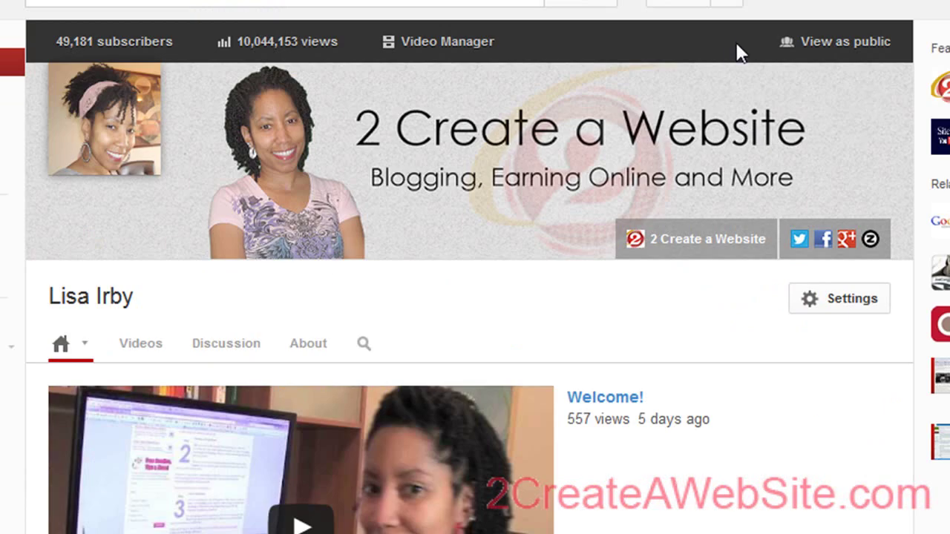
mouse_move(872, 446)
scroll(859, 433, "down", 3)
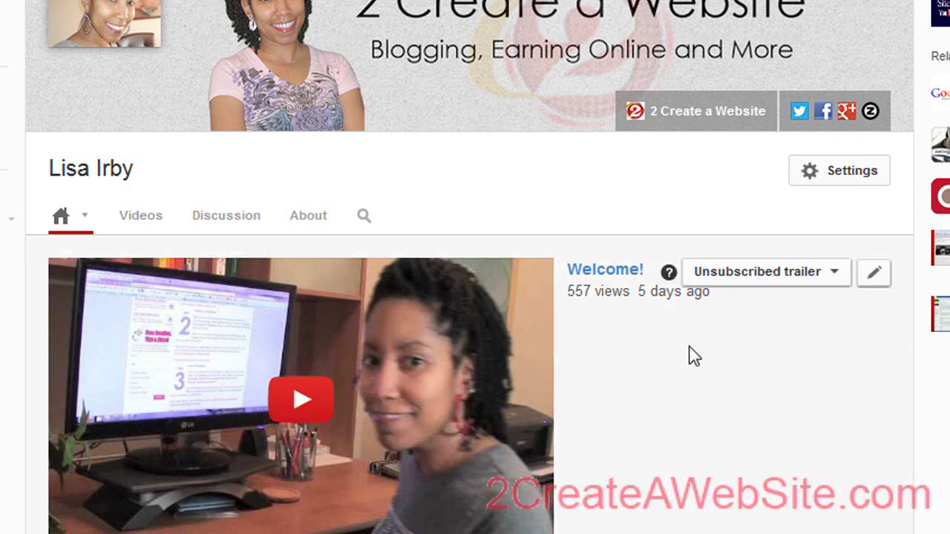
left_click(834, 282)
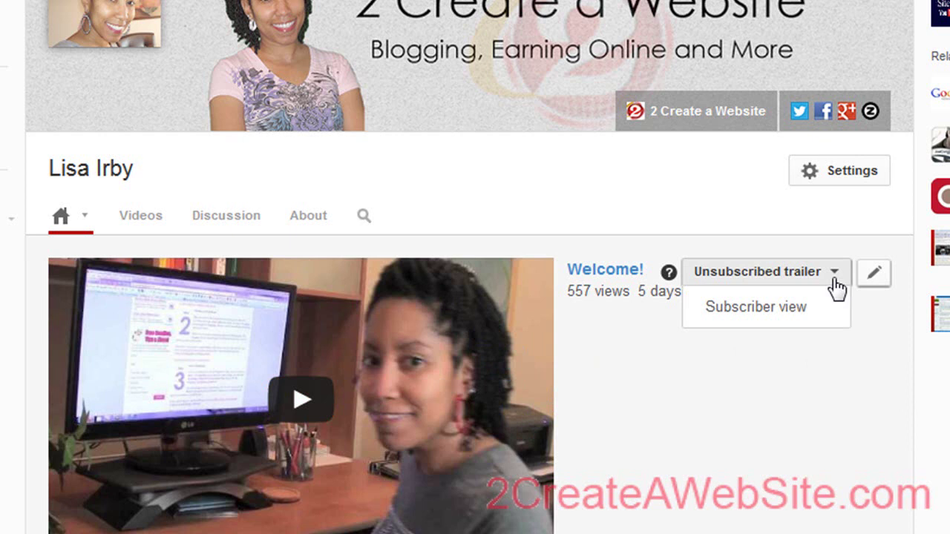
left_click(795, 317)
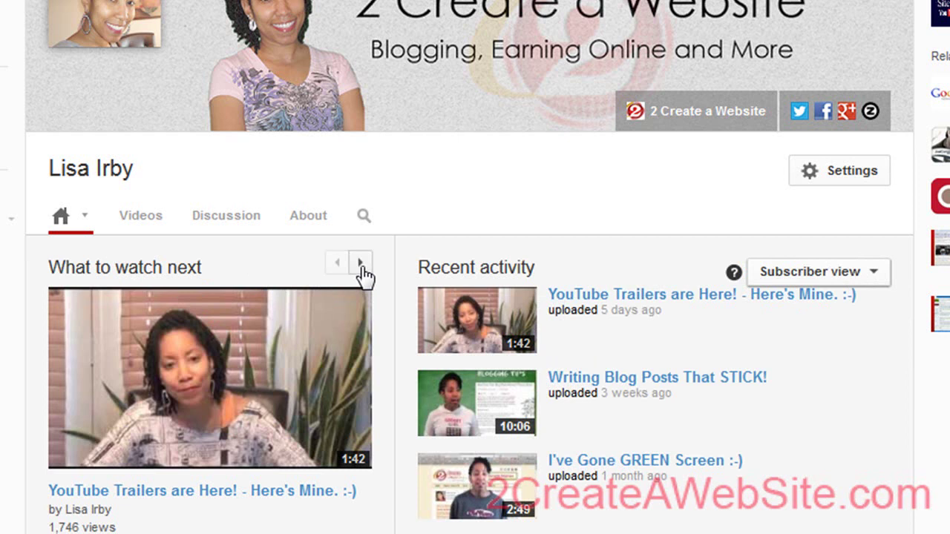
scroll(940, 416, "down", 3)
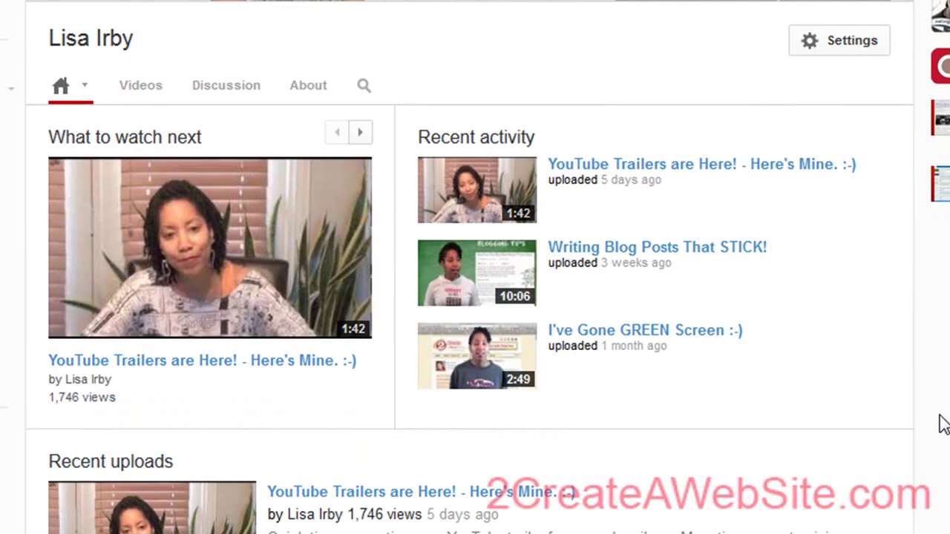
scroll(940, 404, "down", 1)
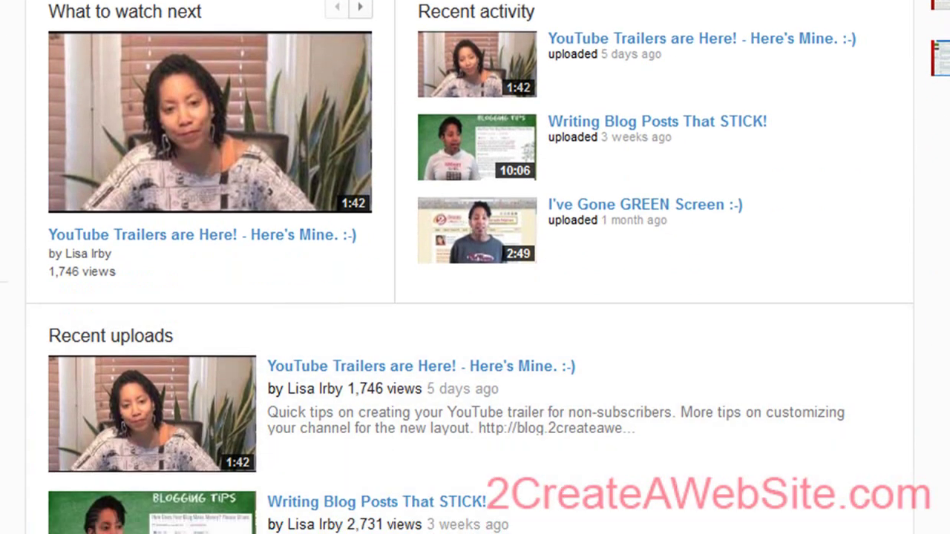
Examine how the 2createawebsite channel arranges its sections, from Recent activities down to Playlists
scroll(946, 318, "down", 2)
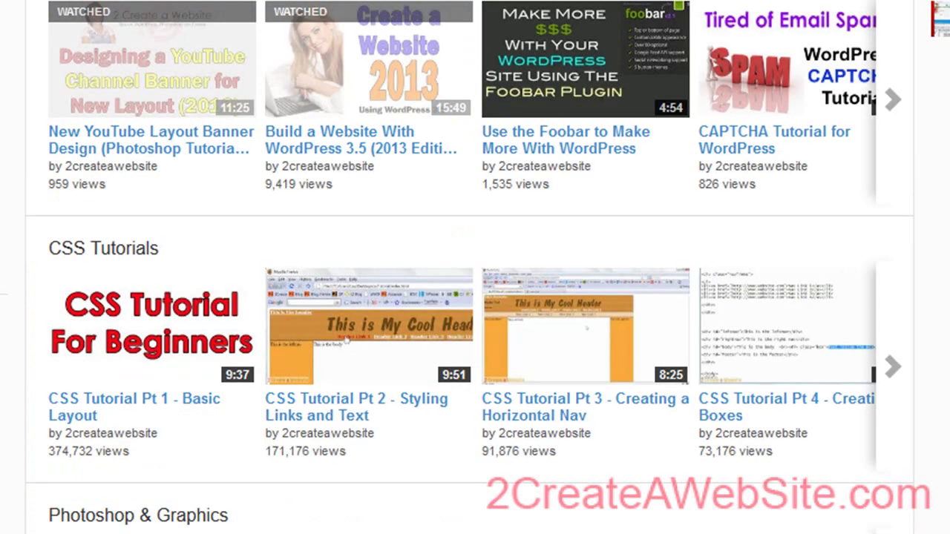
scroll(475, 267, "up", 5)
scroll(475, 267, "down", 5)
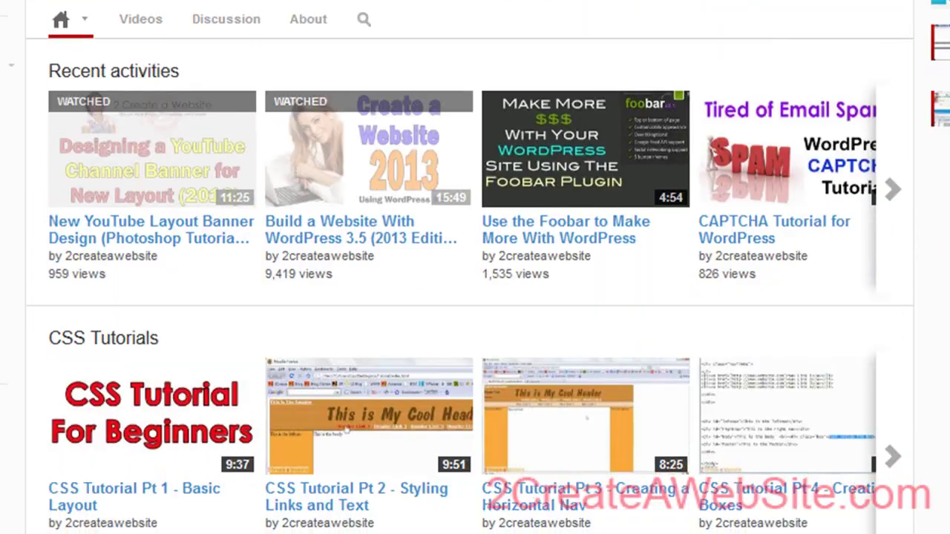
scroll(345, 318, "down", 7)
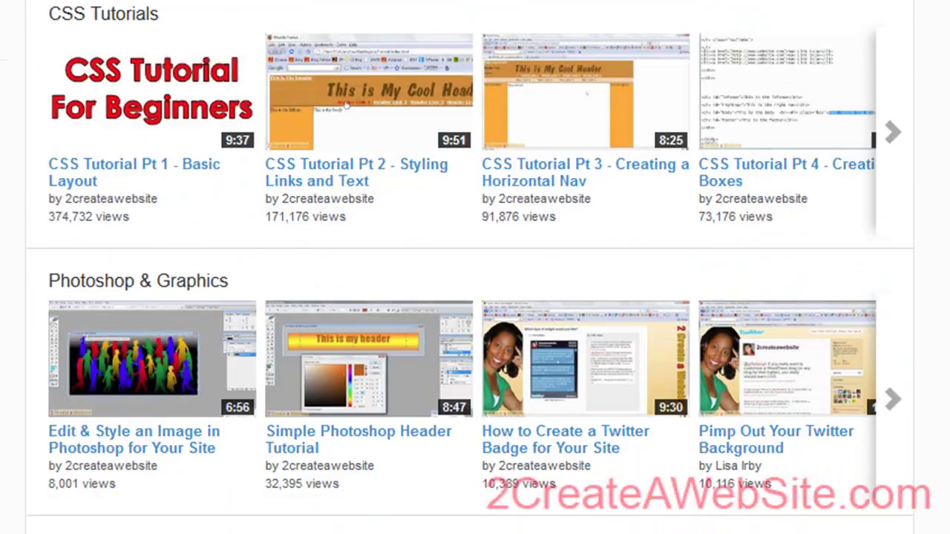
scroll(475, 267, "down", 7)
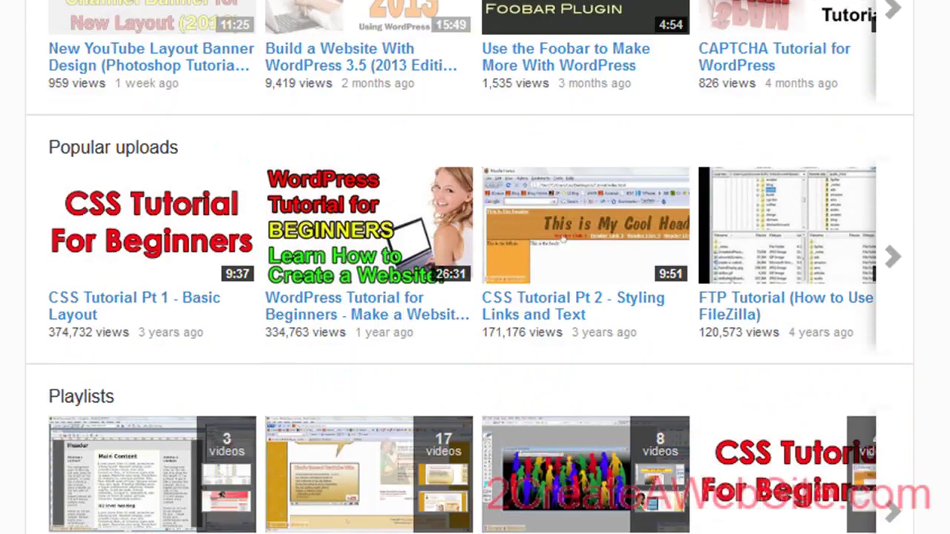
scroll(475, 267, "up", 20)
scroll(475, 267, "down", 19)
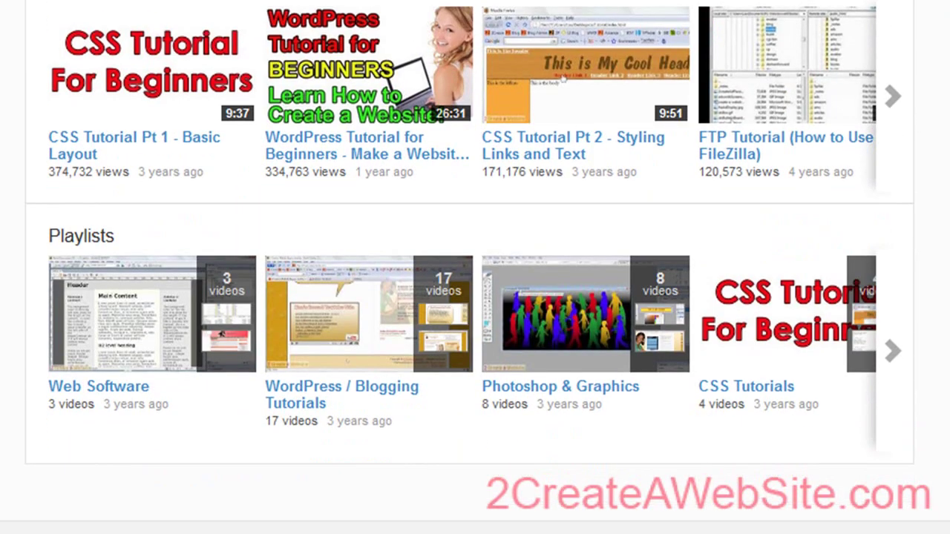
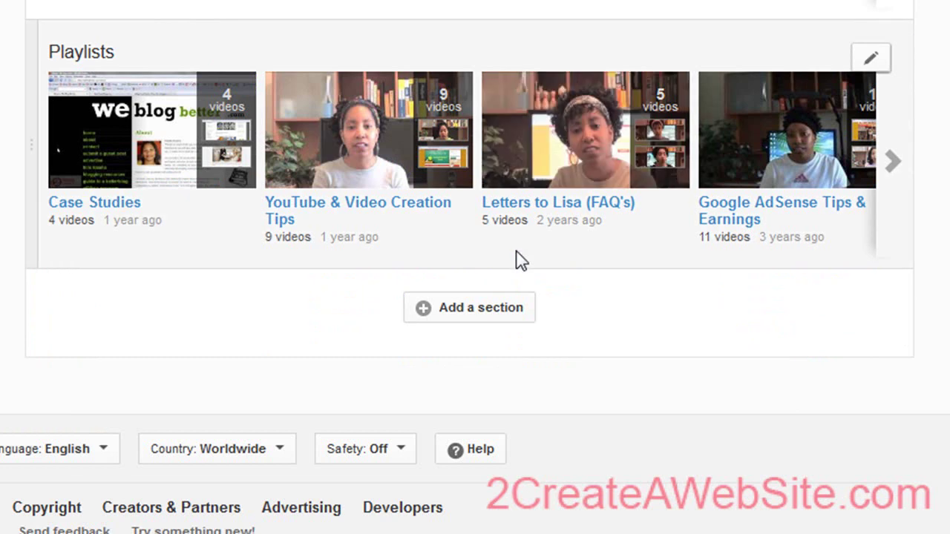
Start a new section below Playlists, review its Content and Layout choices, and cancel it
left_click(490, 315)
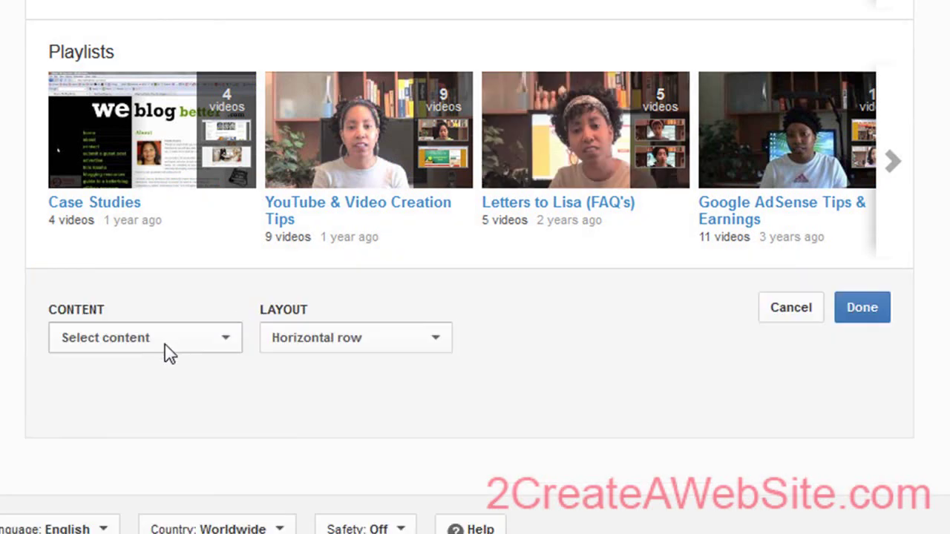
left_click(225, 338)
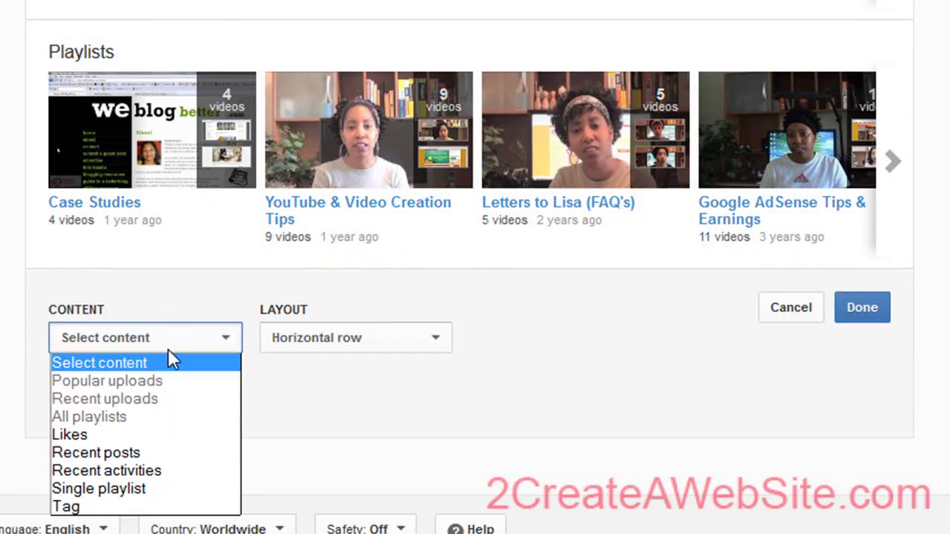
left_click(437, 346)
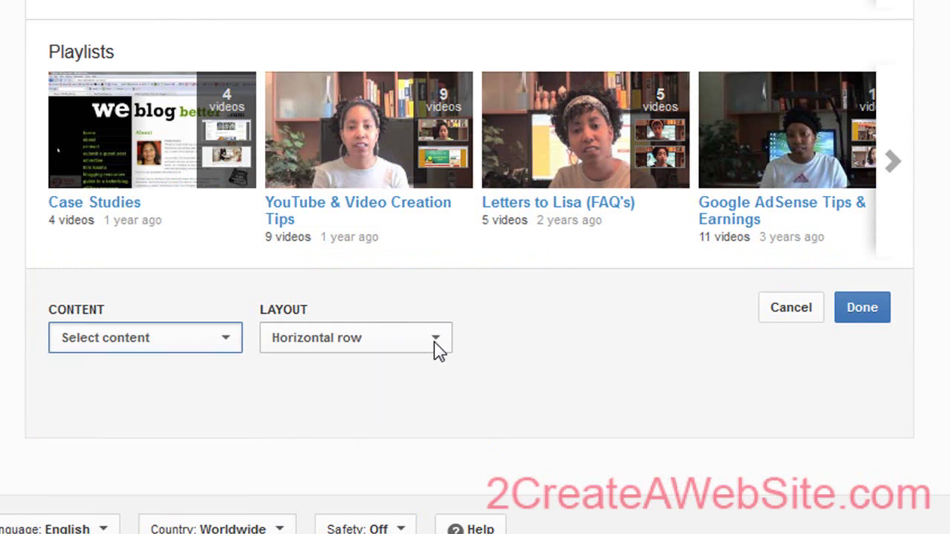
left_click(436, 346)
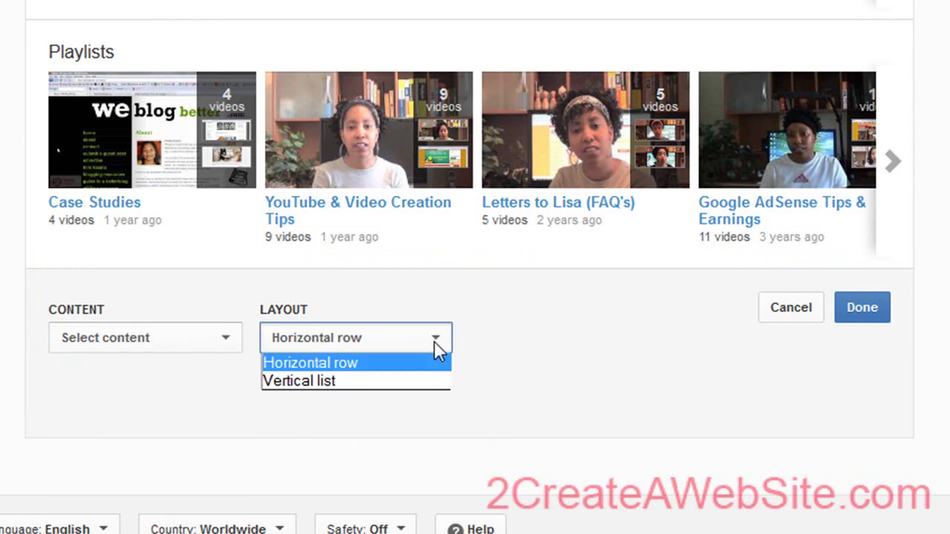
left_click(791, 321)
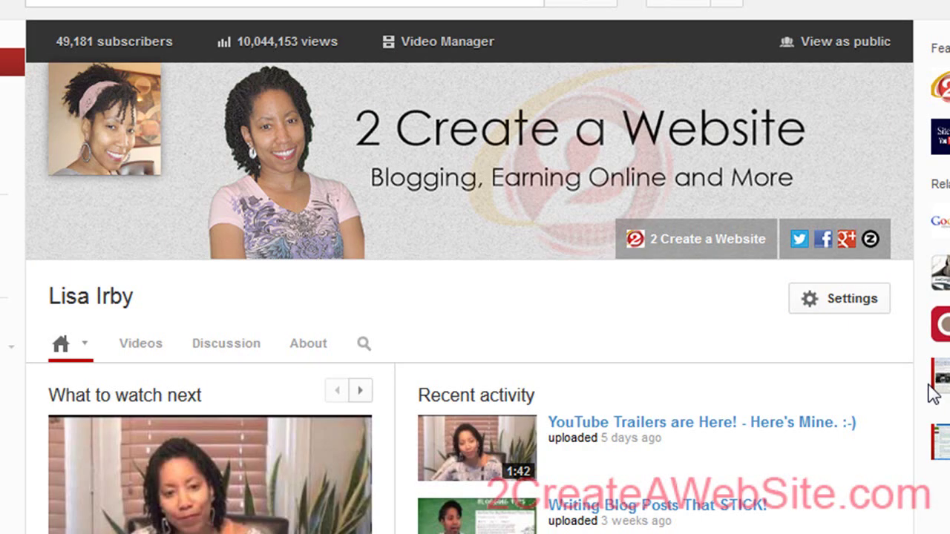
Open the channel header's link editor and look over the custom links and social links
left_click(877, 101)
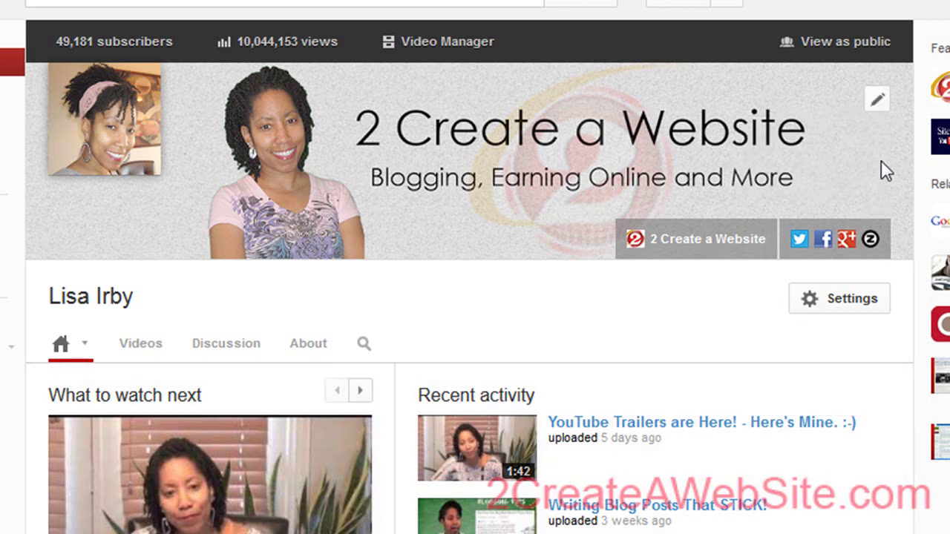
left_click(872, 108)
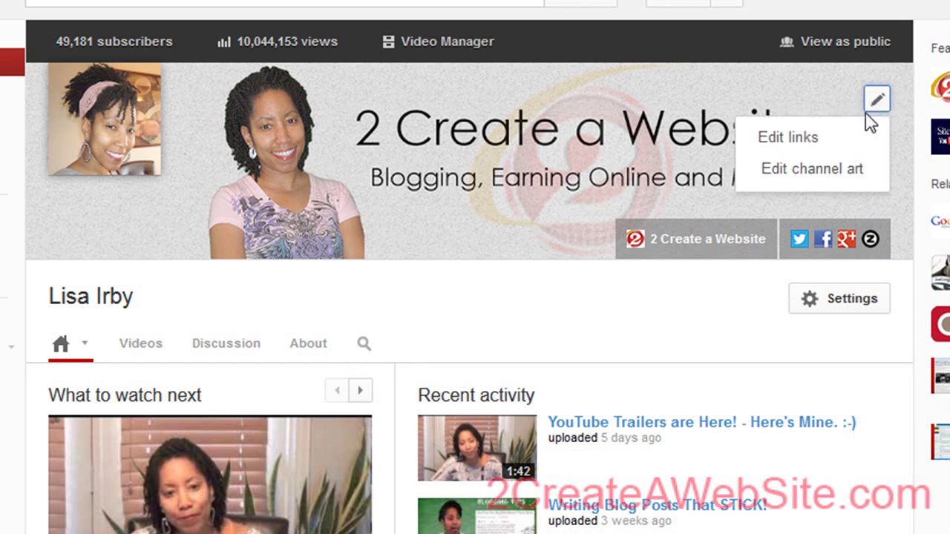
left_click(788, 138)
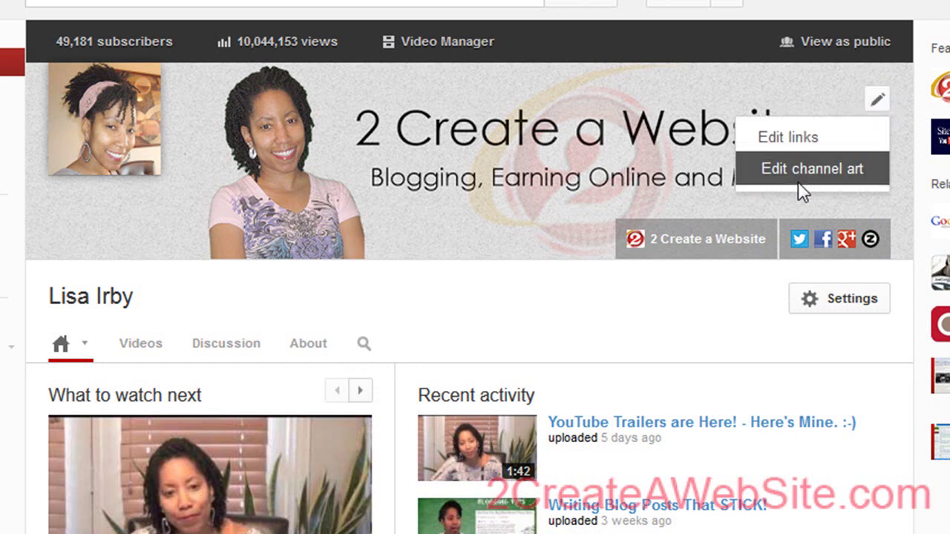
scroll(812, 237, "down", 1)
scroll(454, 254, "down", 3)
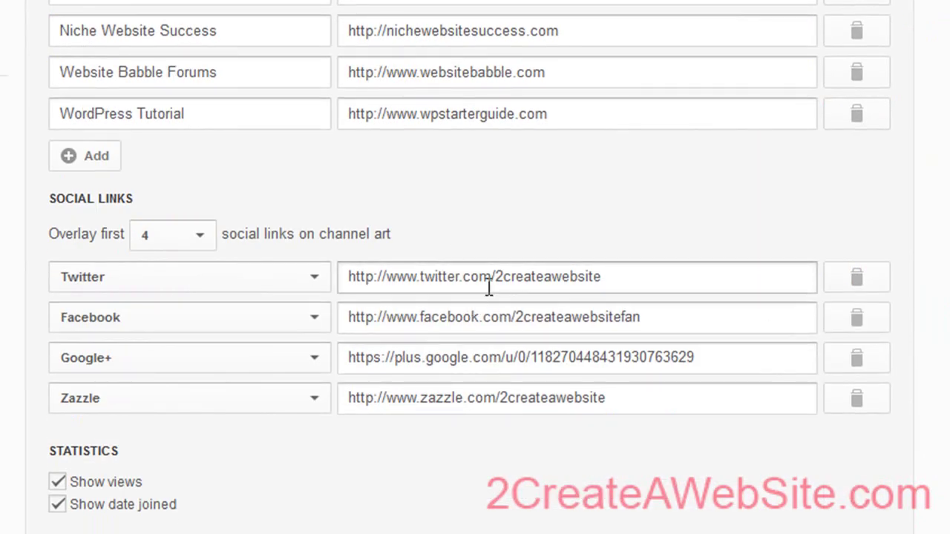
scroll(424, 67, "up", 2)
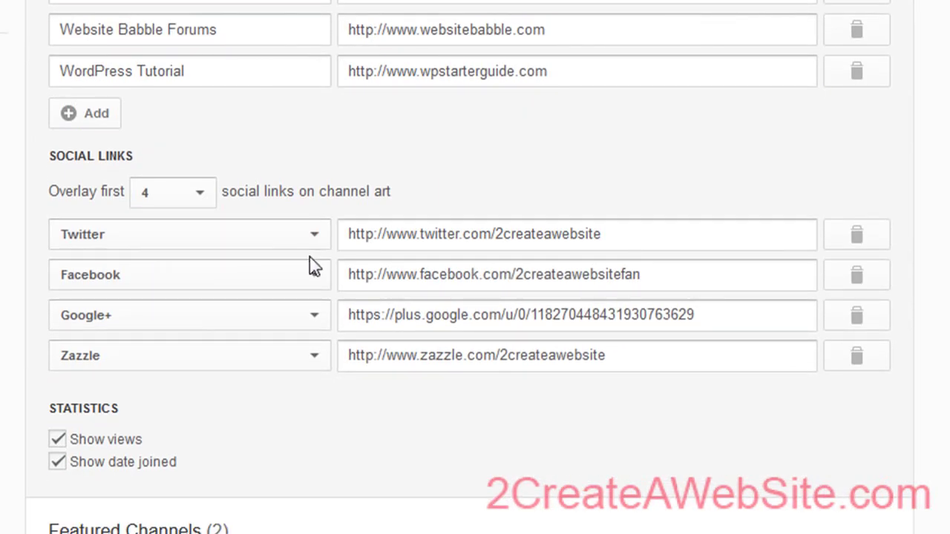
Review the available social networks for the Twitter link and the choices for how many social links overlay the channel art
left_click(316, 239)
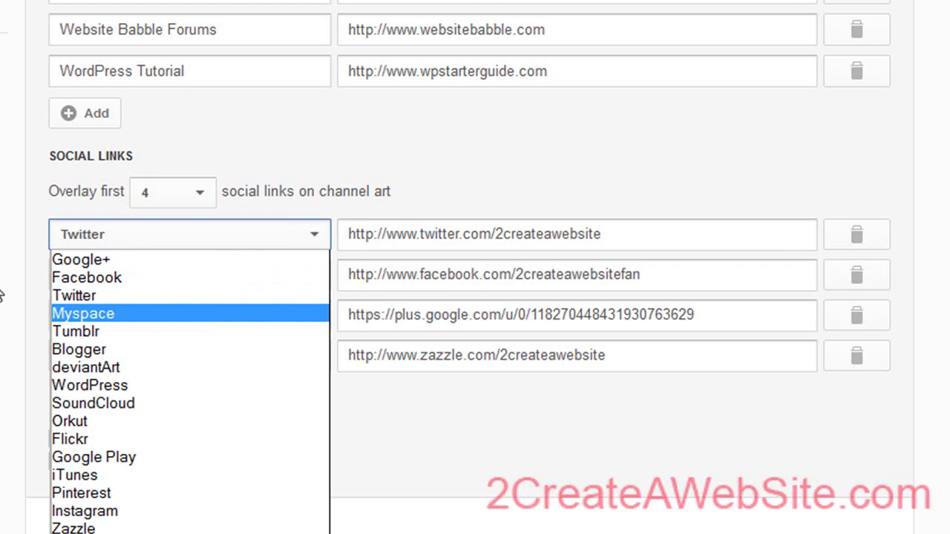
left_click(169, 238)
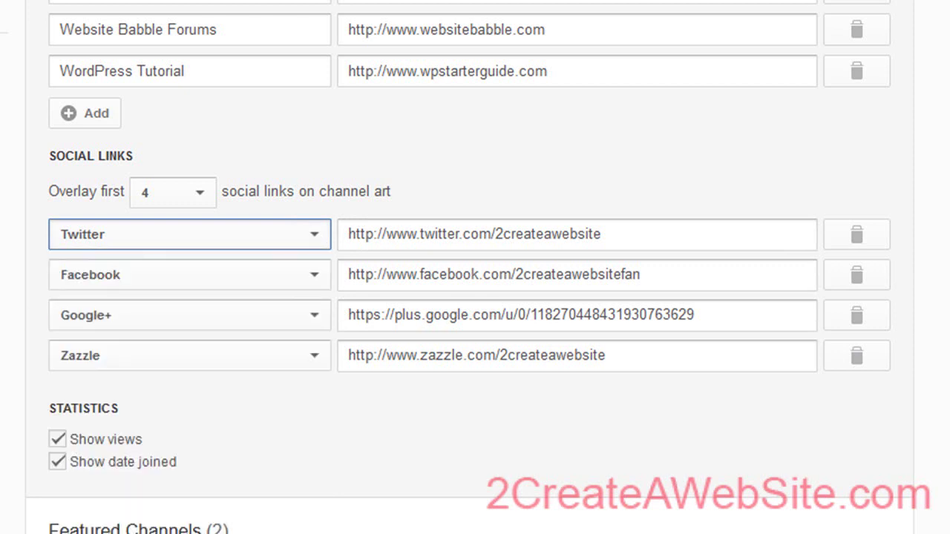
left_click(196, 199)
left_click(294, 141)
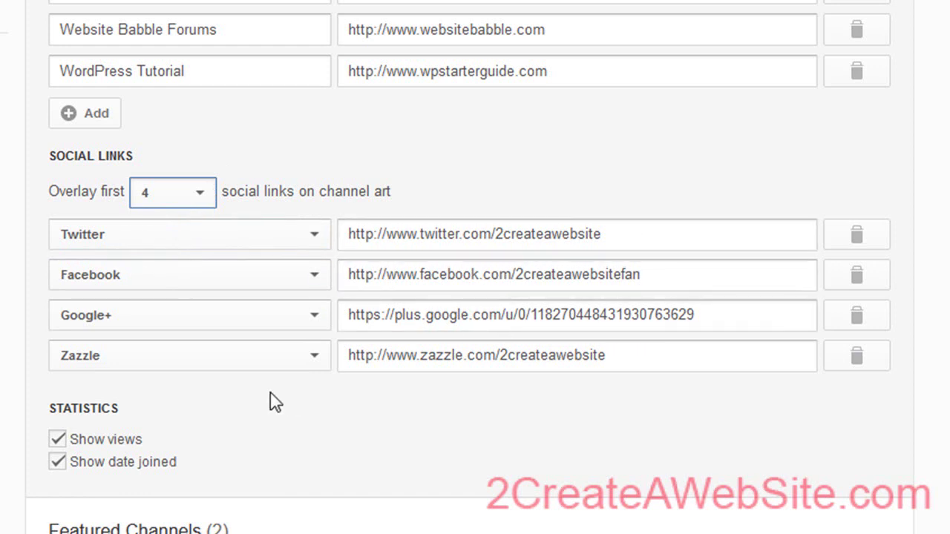
Check the Statistics display options below the social links and return to the channel's home view
left_click(58, 462)
scroll(475, 267, "up", 8)
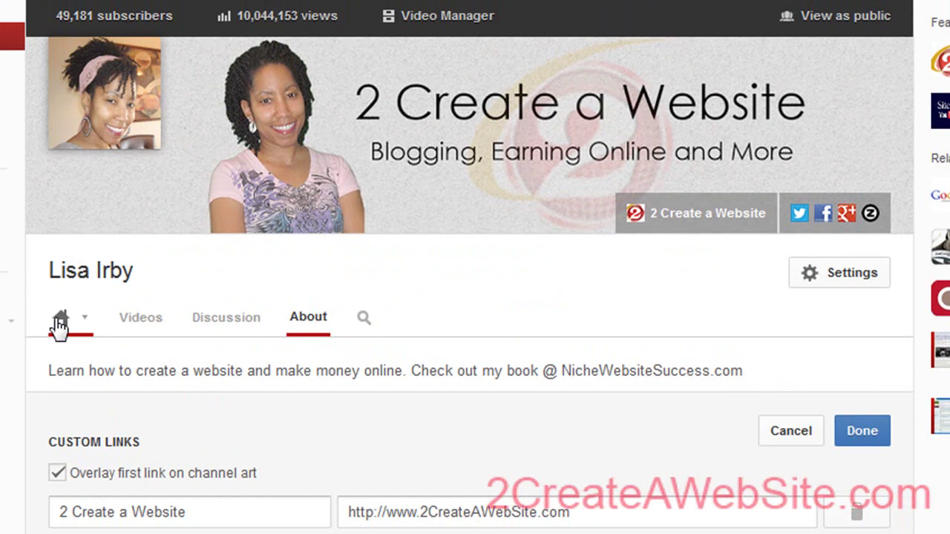
left_click(60, 320)
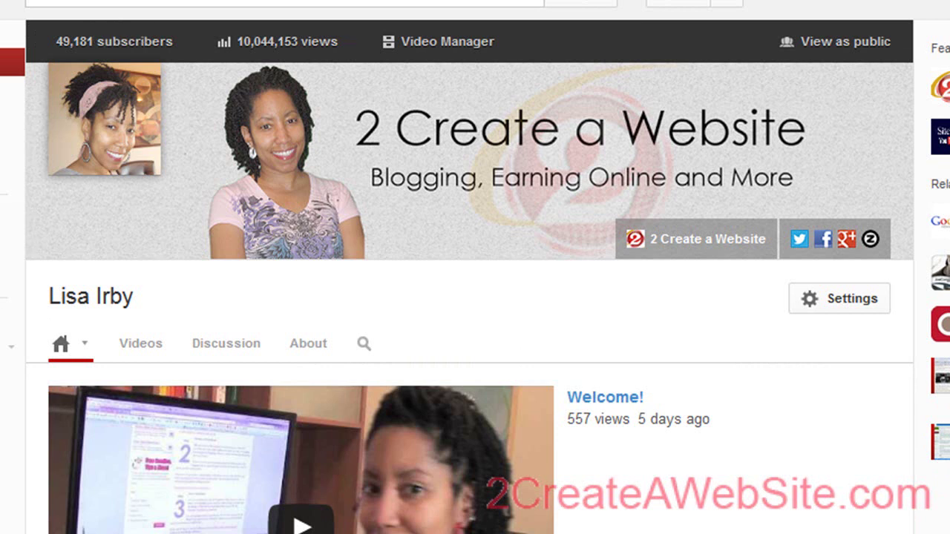
Look through the Top Picks and Popular Products shirt designs in 2 Create a Website's Tee Shop
mouse_move(757, 382)
mouse_move(477, 169)
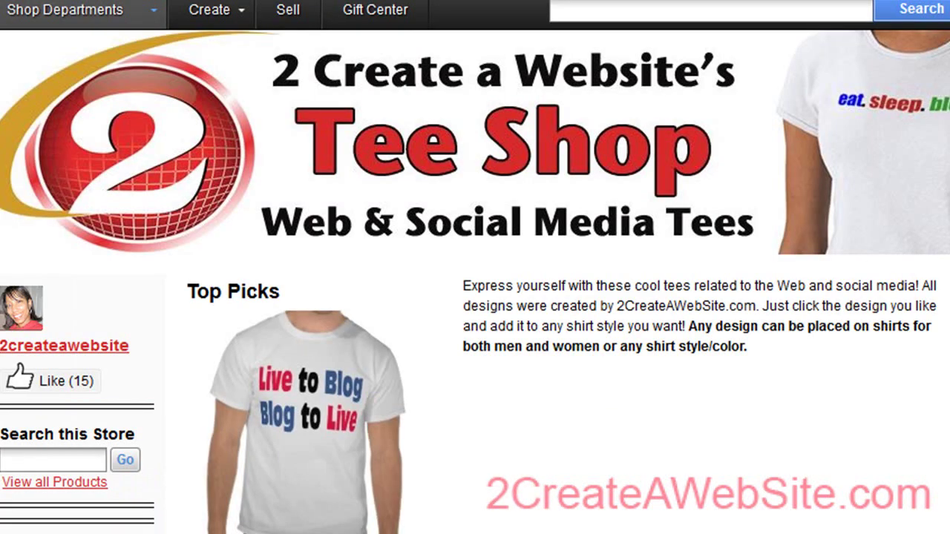
scroll(865, 237, "down", 5)
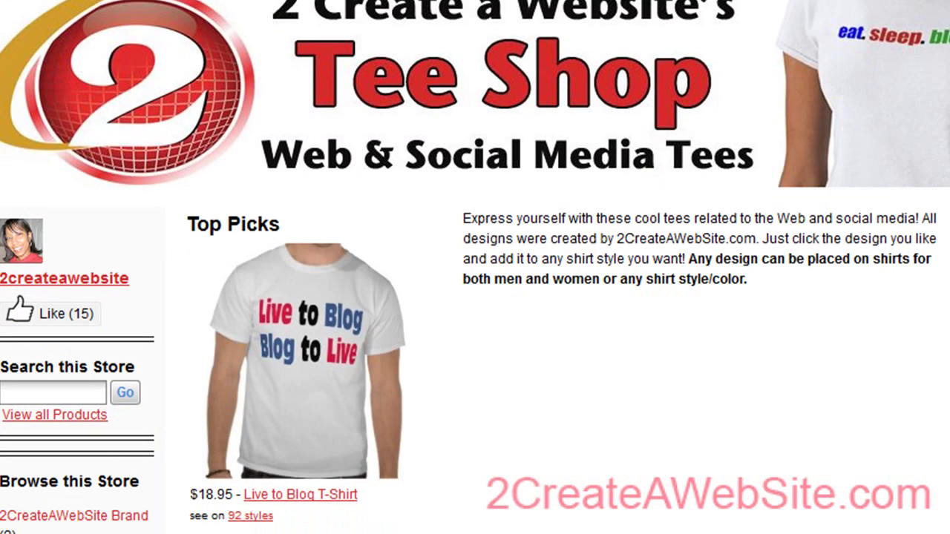
scroll(865, 238, "down", 5)
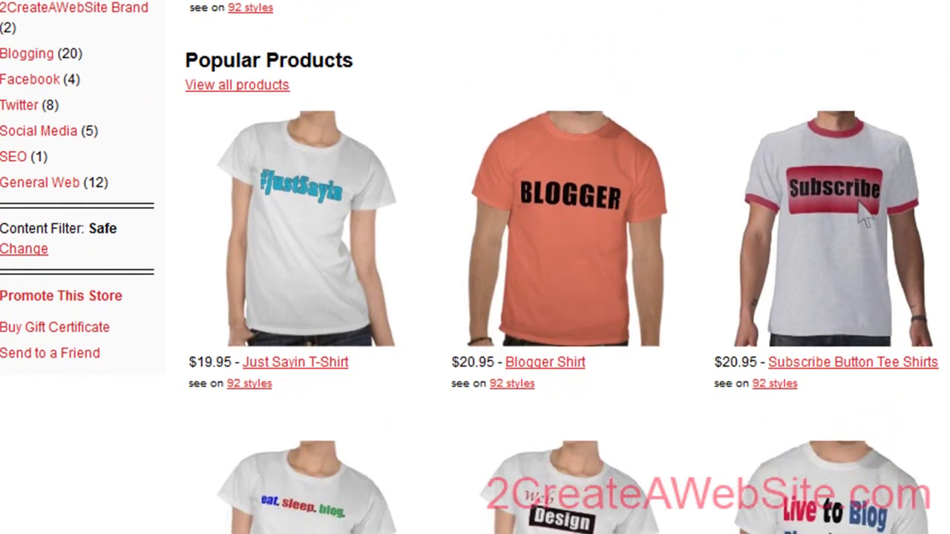
scroll(475, 268, "down", 5)
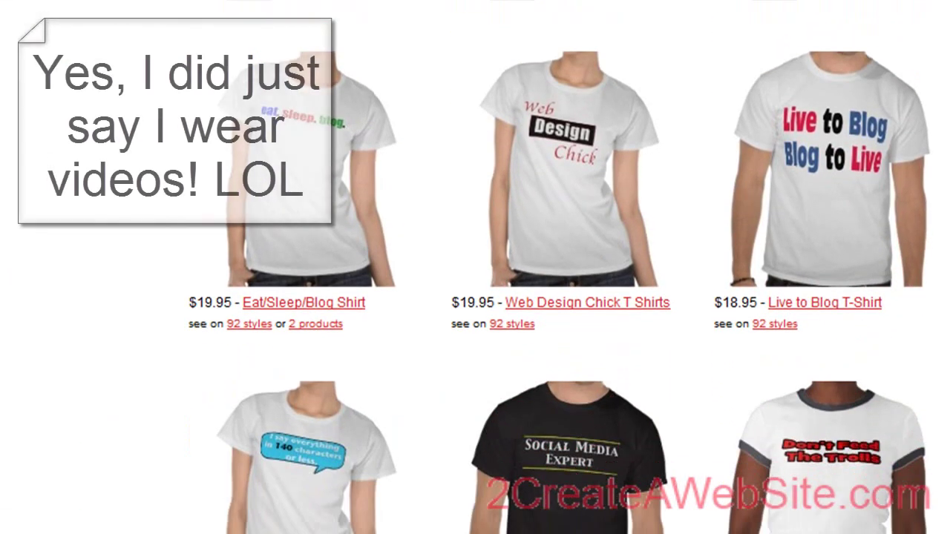
scroll(475, 267, "down", 12)
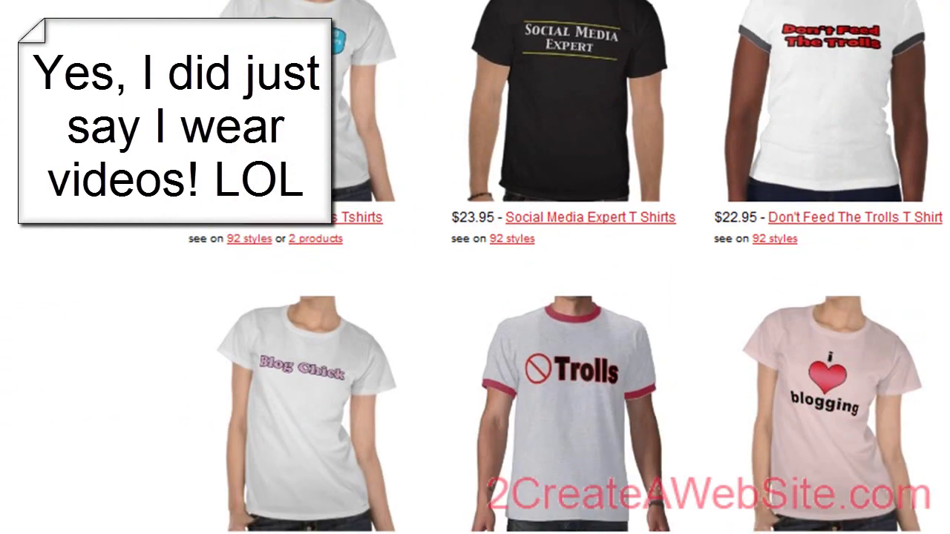
scroll(475, 267, "down", 3)
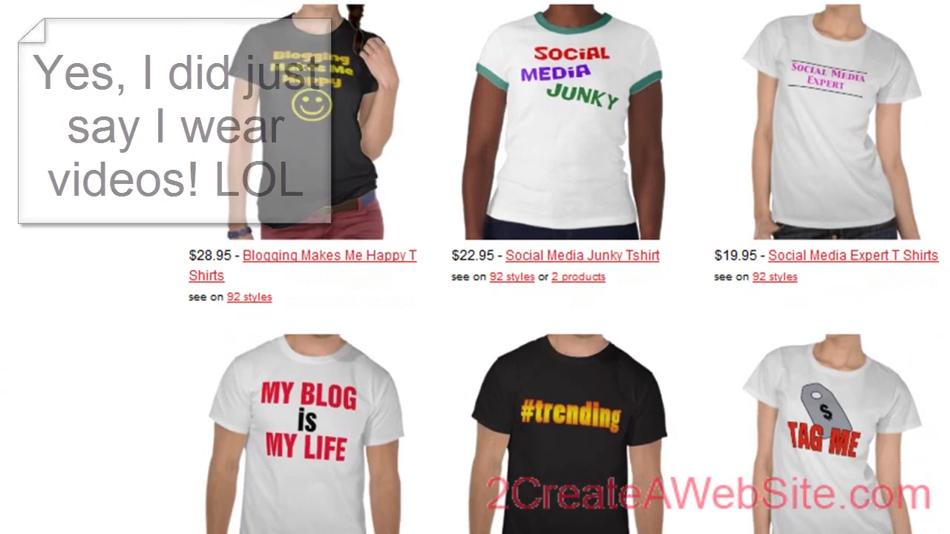
scroll(475, 267, "down", 6)
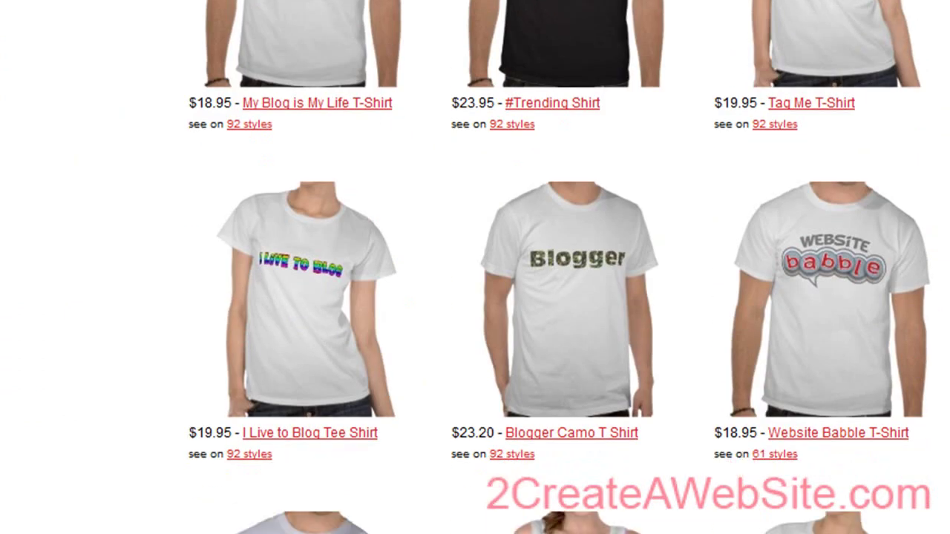
scroll(475, 267, "down", 6)
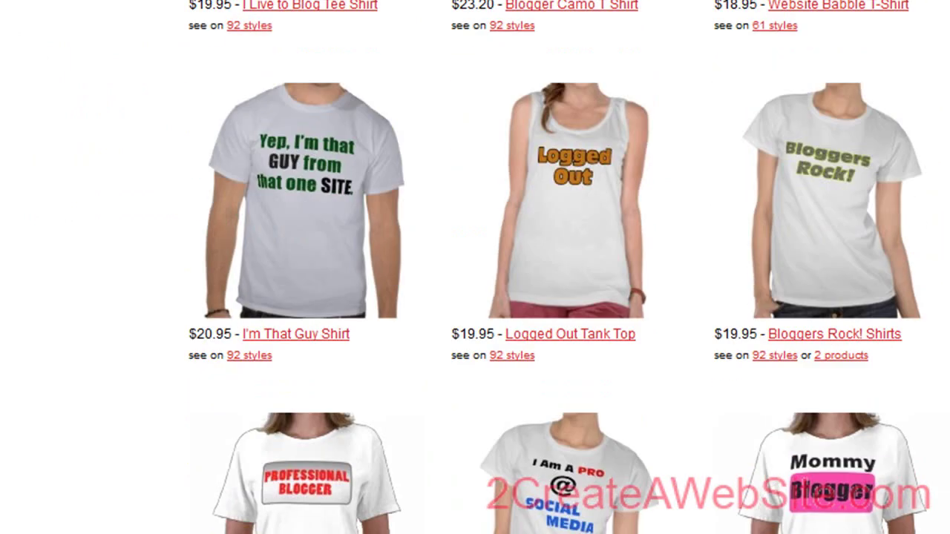
scroll(475, 267, "up", 6)
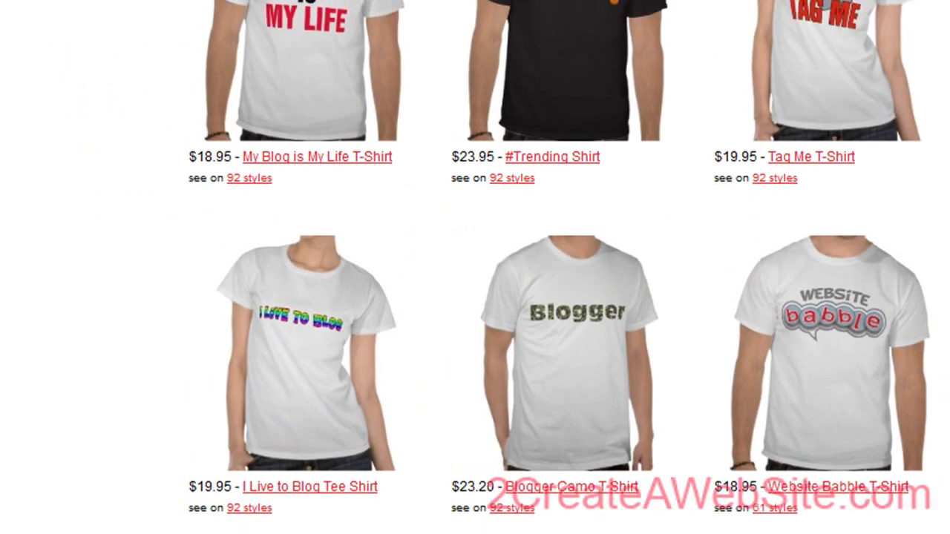